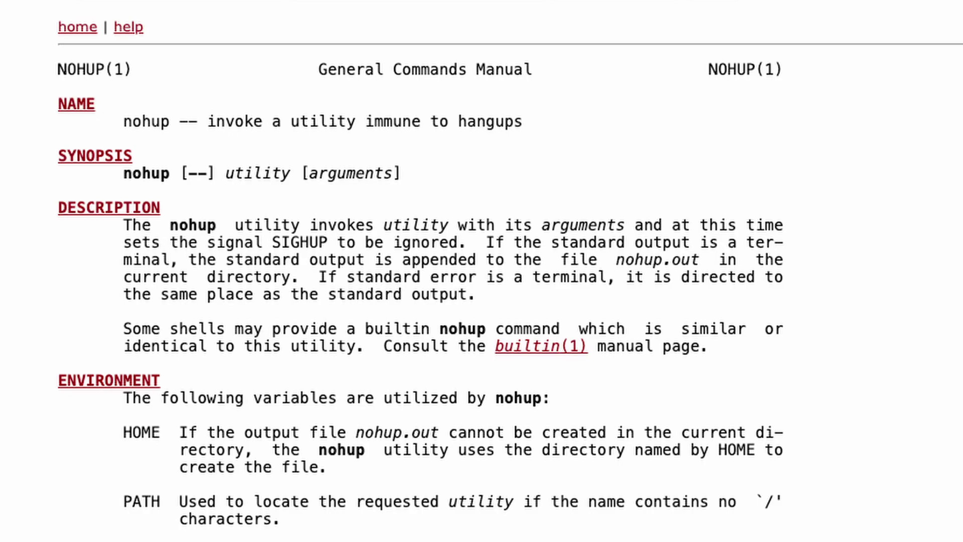
text(n)
text(ohup )
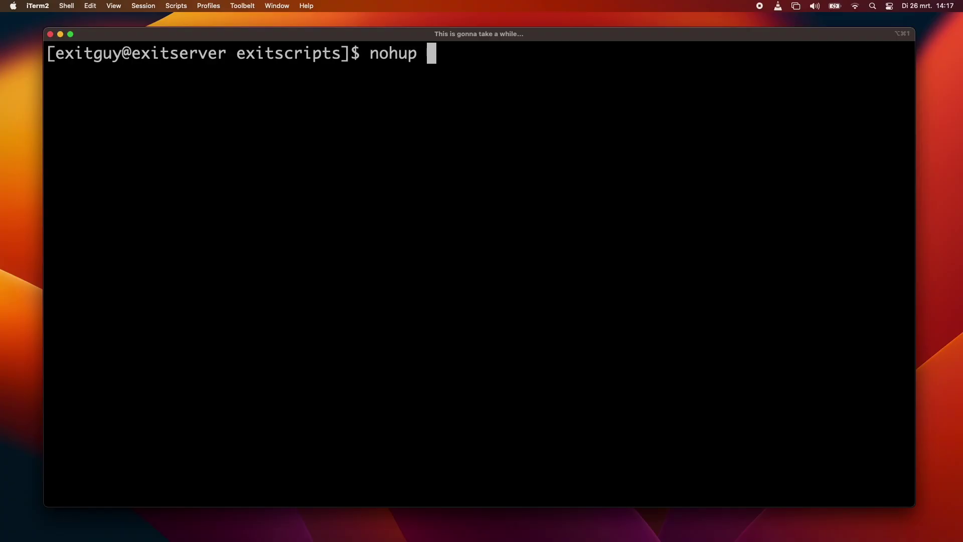
text(./something.pl)
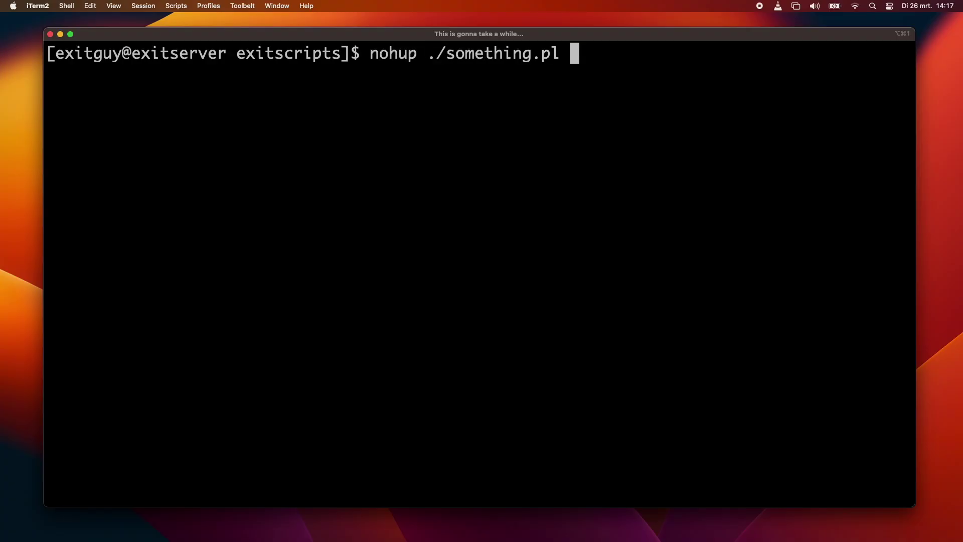
Run something.pl under nohup, move it to the background, and follow nohup.out with tail -f.
key(Return)
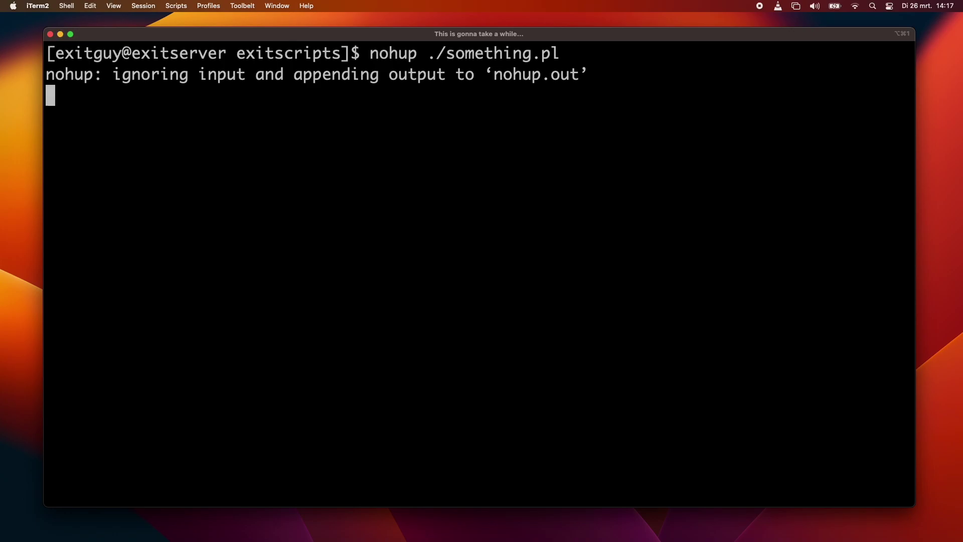
key(ctrl+z)
text(bg)
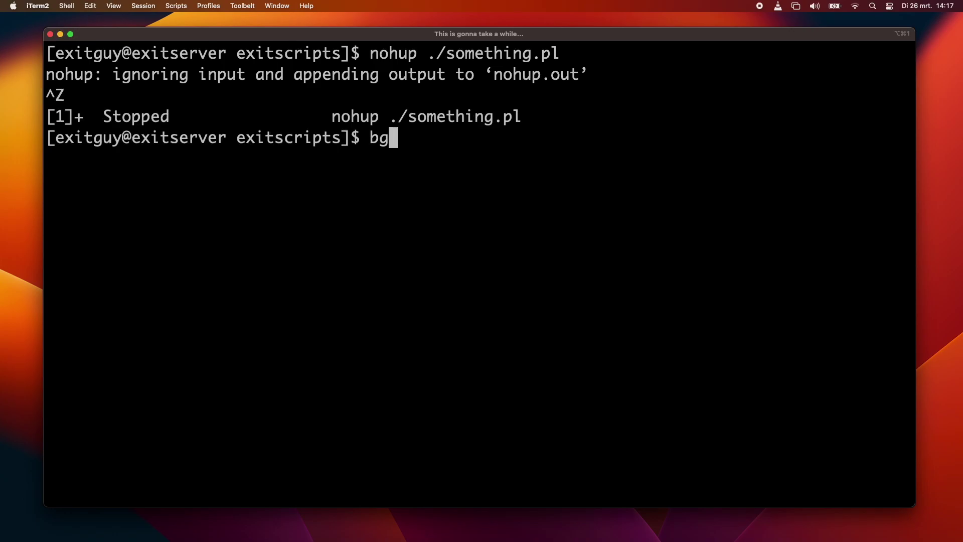
key(Return)
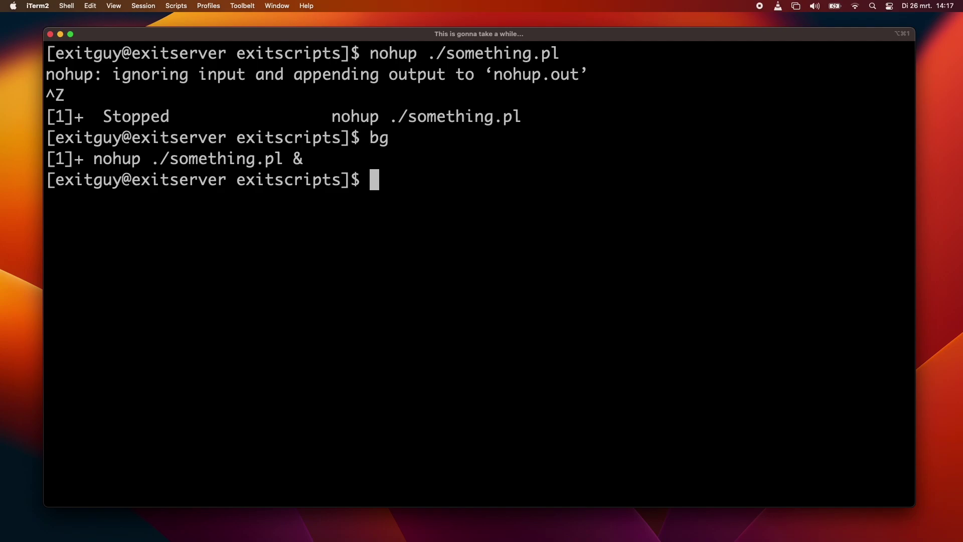
text(tail -f no)
key(Tab)
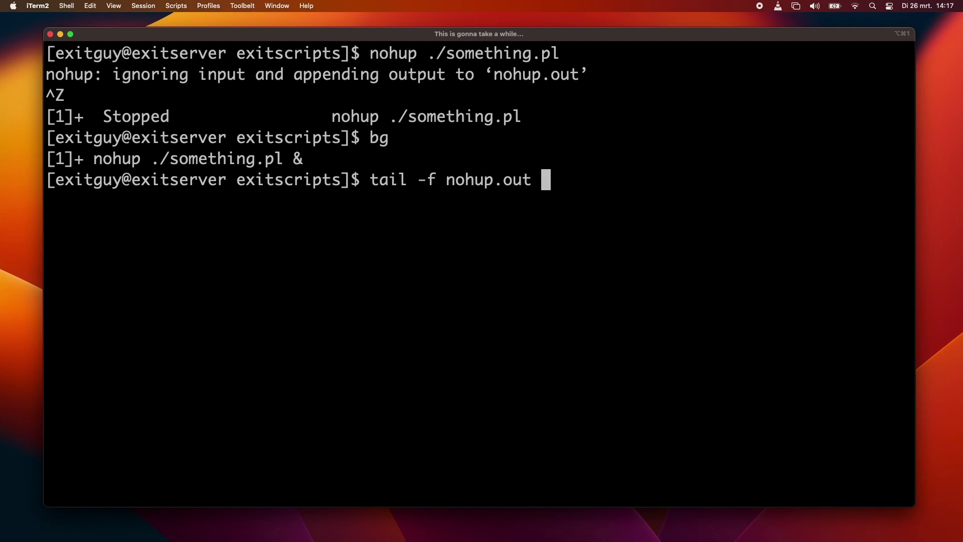
key(Return)
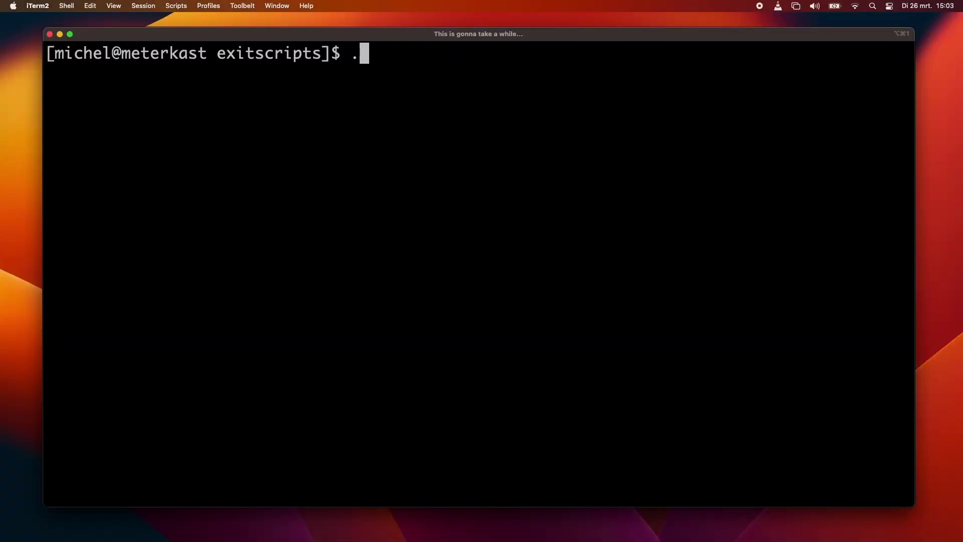
text(cake.sh)
Run cake.sh inside screen, accept 200 as the preheat temperature, and detach.
key(Return)
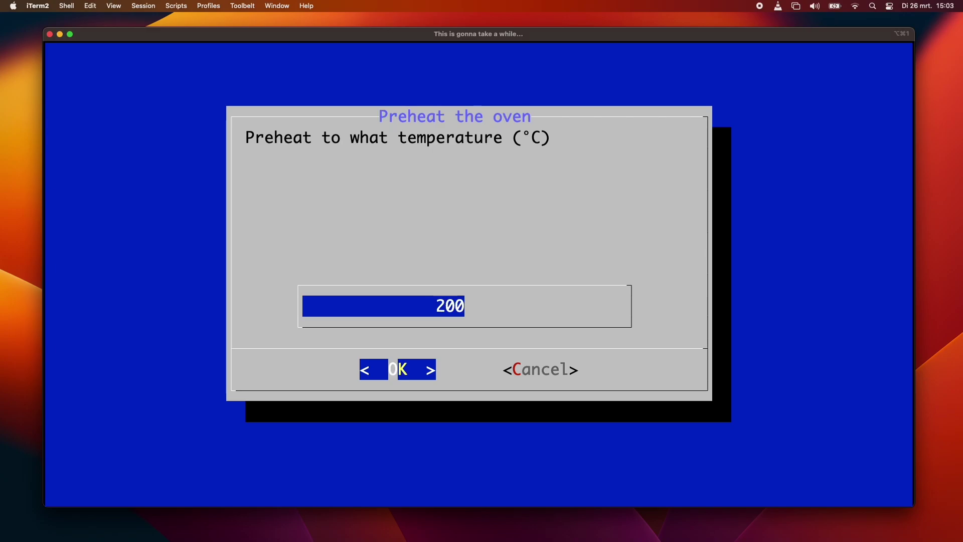
key(Return)
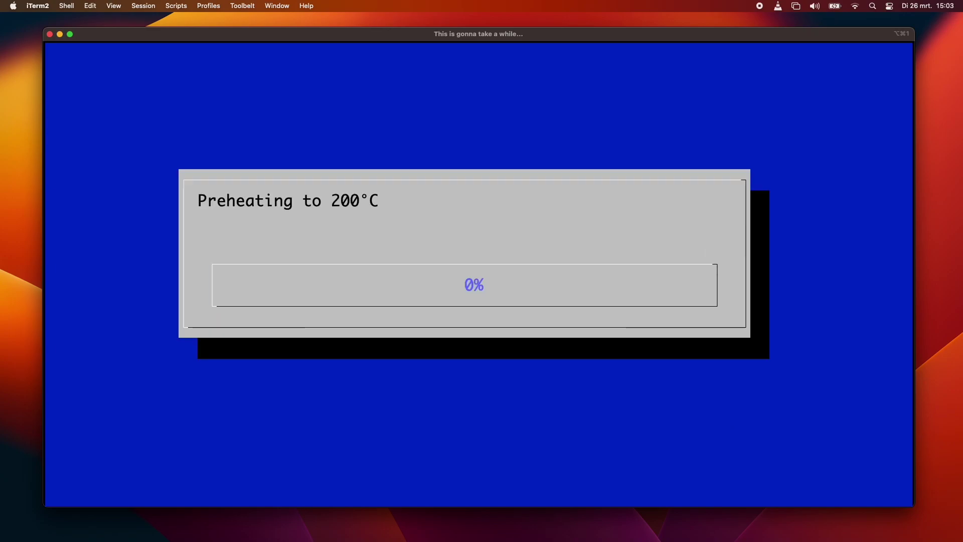
key(ctrl+a)
key(d)
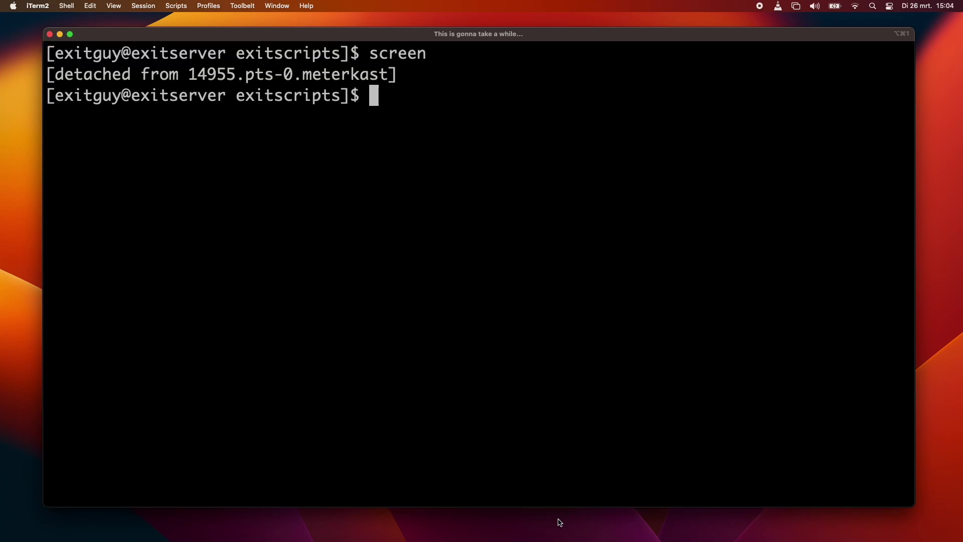
text(scre)
text(en -r)
List the detached screen sessions and the ps auxf process tree, then select PID 15058.
key(Return)
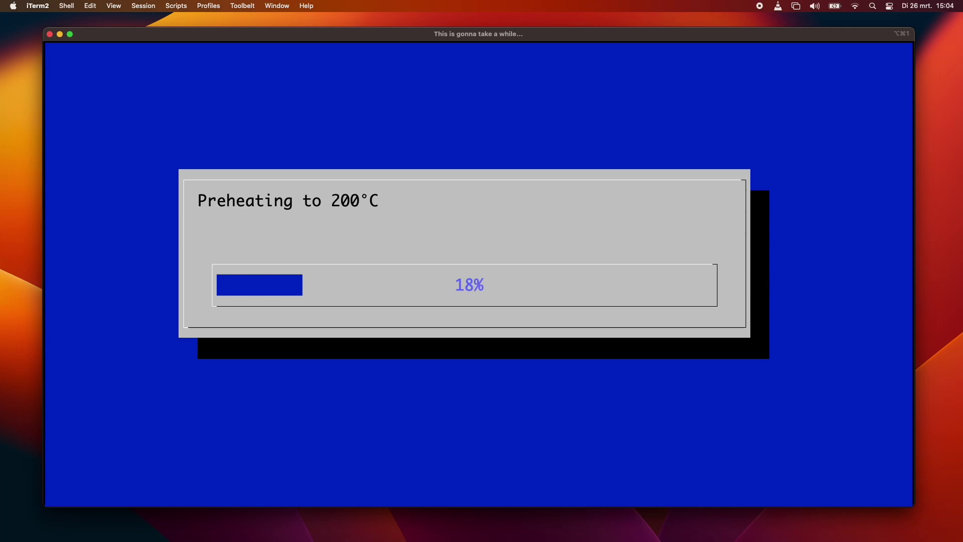
text(screen -r)
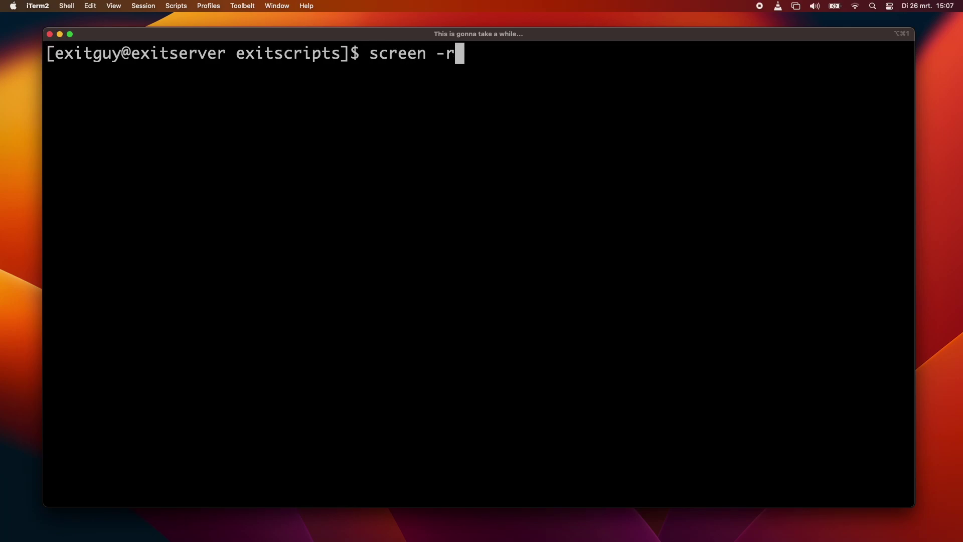
key(Return)
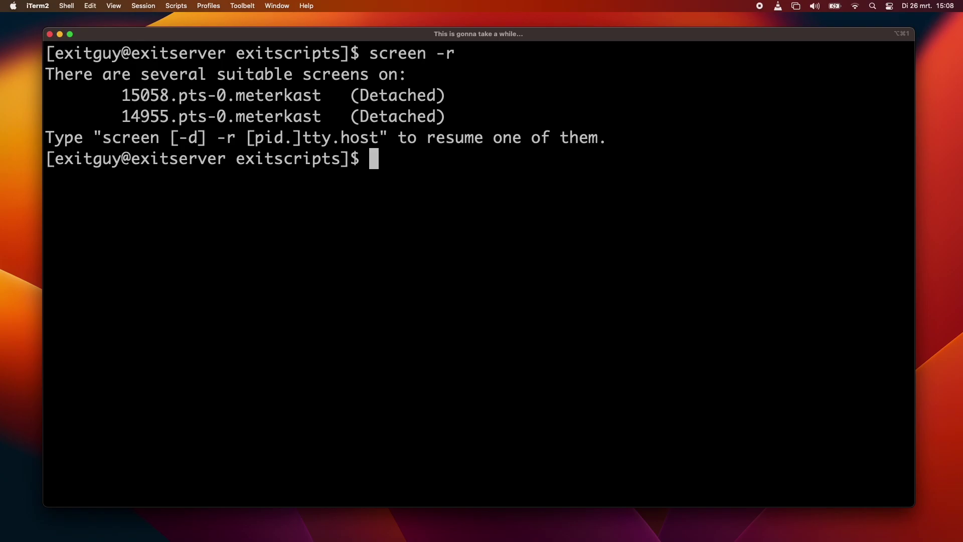
text(s a)
key(BackSpace)
key(BackSpace)
key(BackSpace)
text(ps auxf)
key(Return)
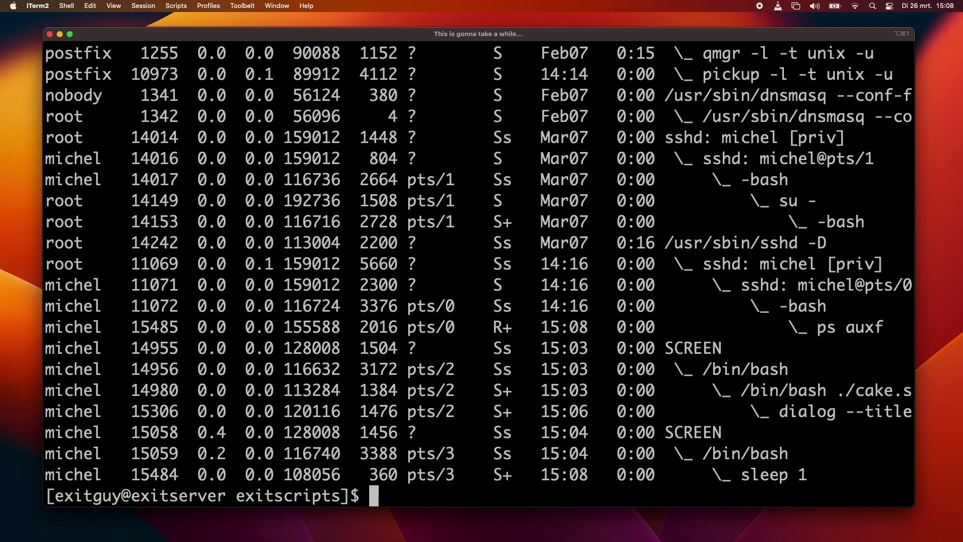
triple_click(155, 433)
double_click(154, 432)
text(s)
text(creen -r )
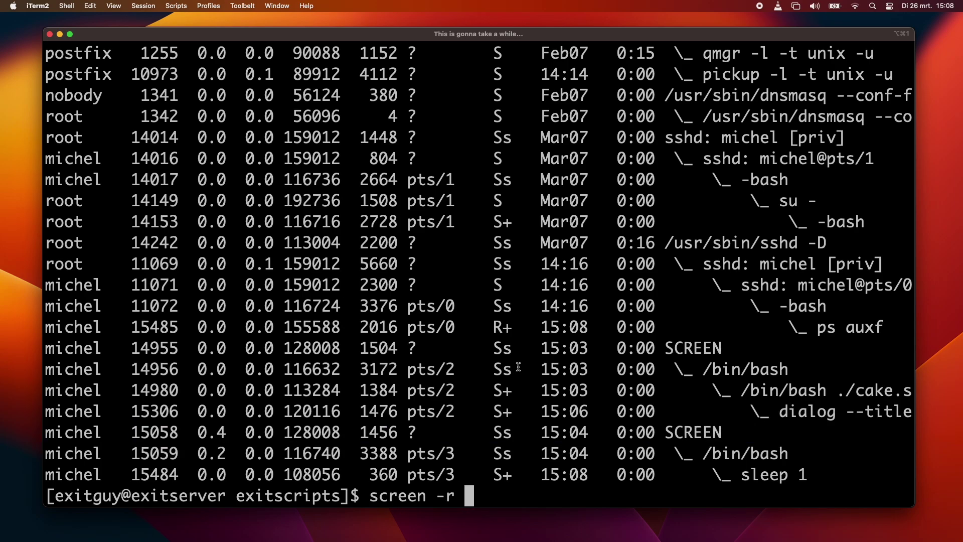
text(15058)
Reattach to screen session 15058 and scroll through its date output in copy mode.
key(Return)
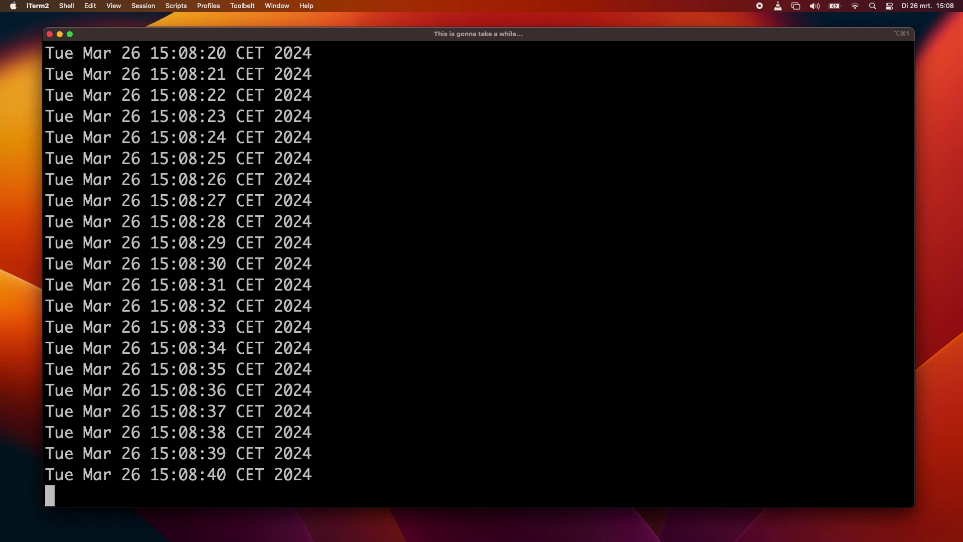
key(ctrl+a)
key(k)
key(k)
key(Escape)
key(k)
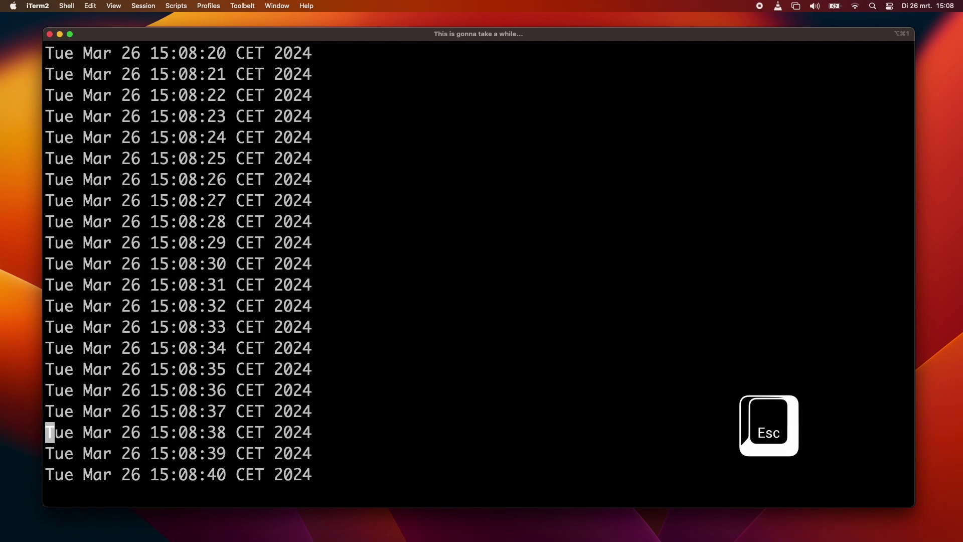
key(k)
key(k)
key(k)
key(k)
key(k)
key(k)
key(g)
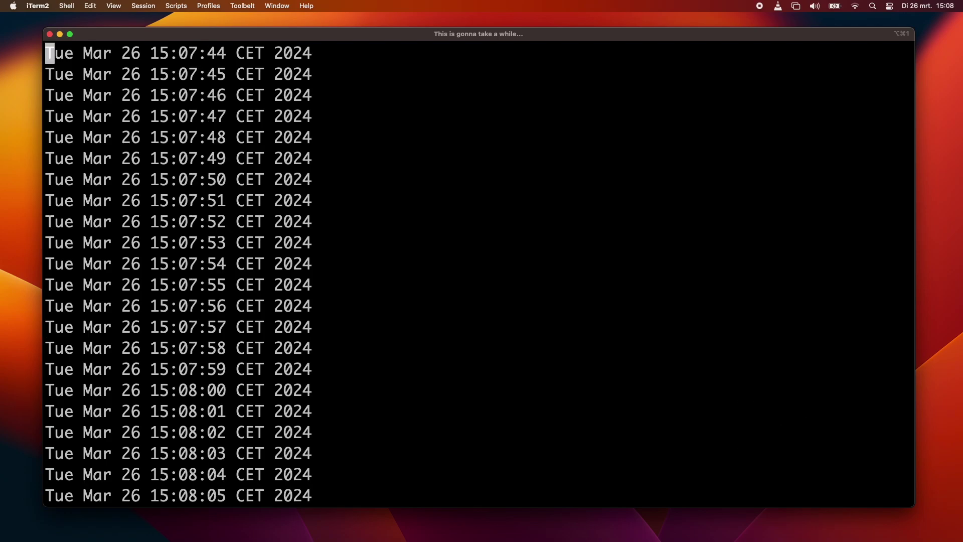
key(G)
Finish reviewing the scrollback, leave copy mode, and stop the date loop with Ctrl+C.
key(k)
key(k)
key(k)
key(k)
key(k)
key(k)
key(k)
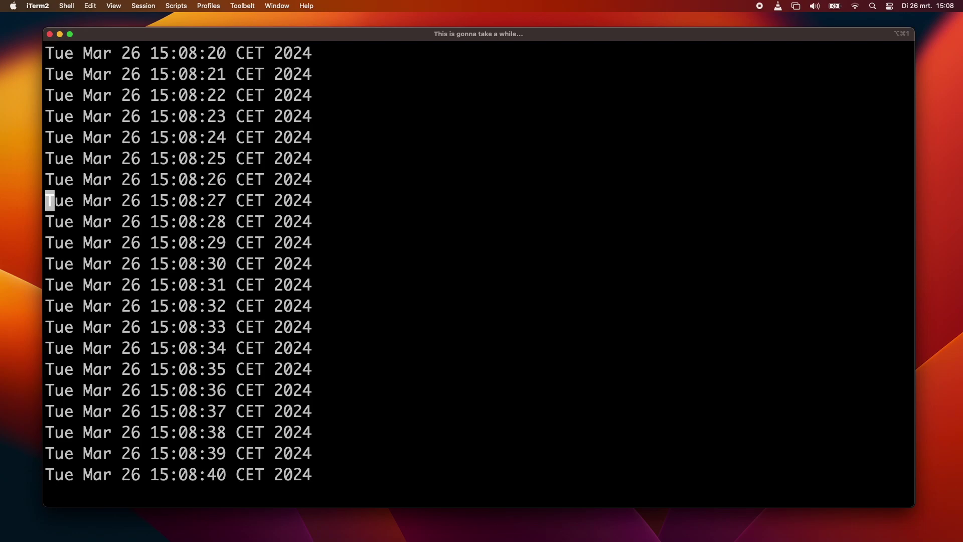
key(k)
key(k)
key(k)
key(k)
key(k)
key(k)
key(k)
key(k)
key(k)
key(k)
key(k)
key(k)
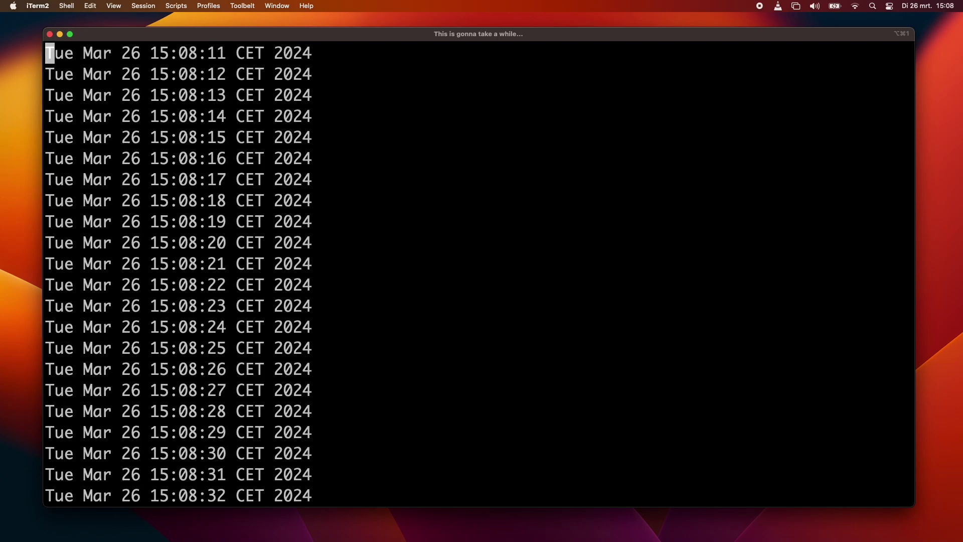
key(k)
key(k)
key(k)
key(k)
key(k)
key(j)
key(j)
key(j)
key(j)
key(j)
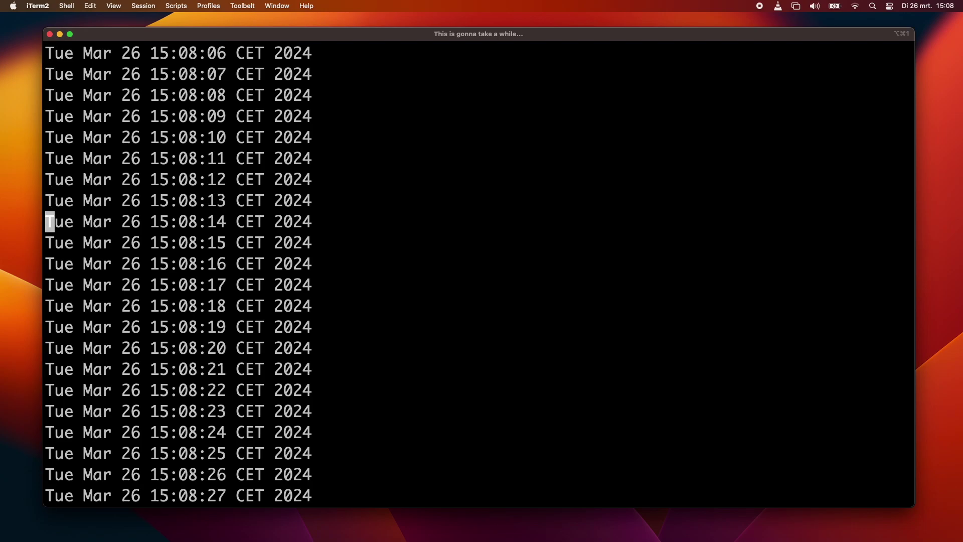
key(j)
key(j)
key(Escape)
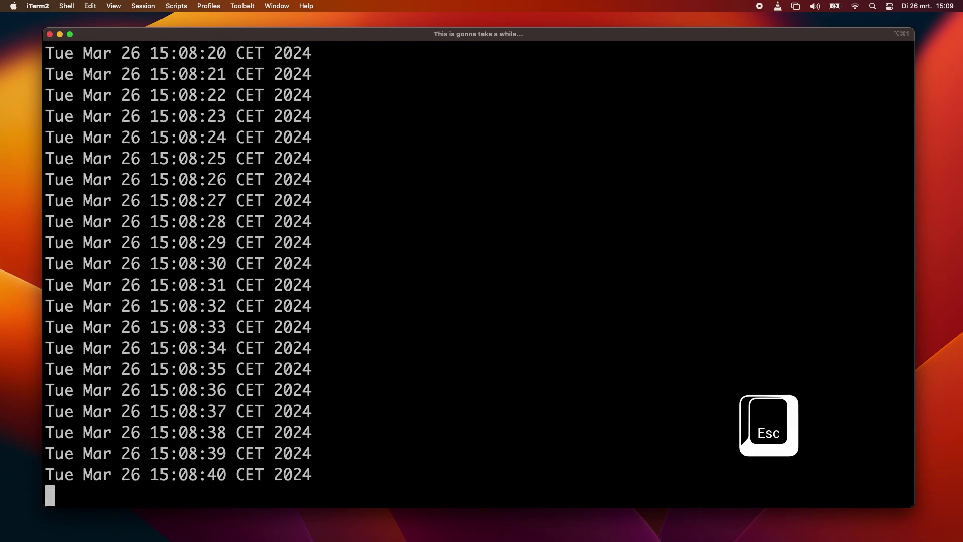
key(ctrl+c)
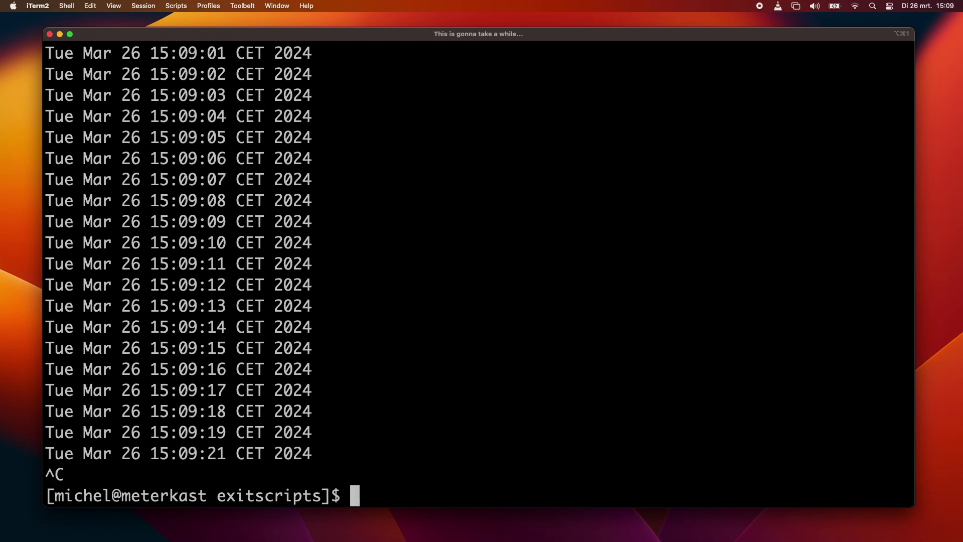
text(exit)
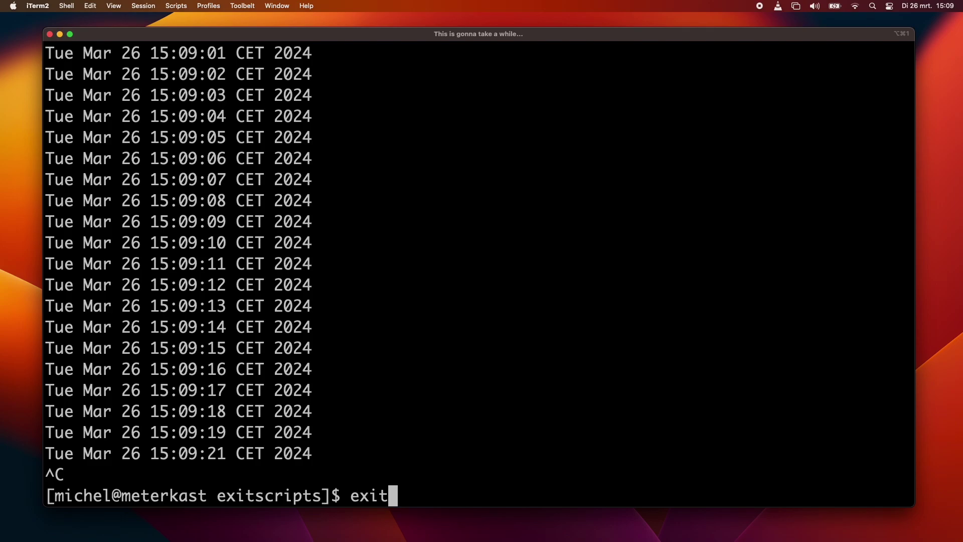
End the Screen session with exit.
key(Return)
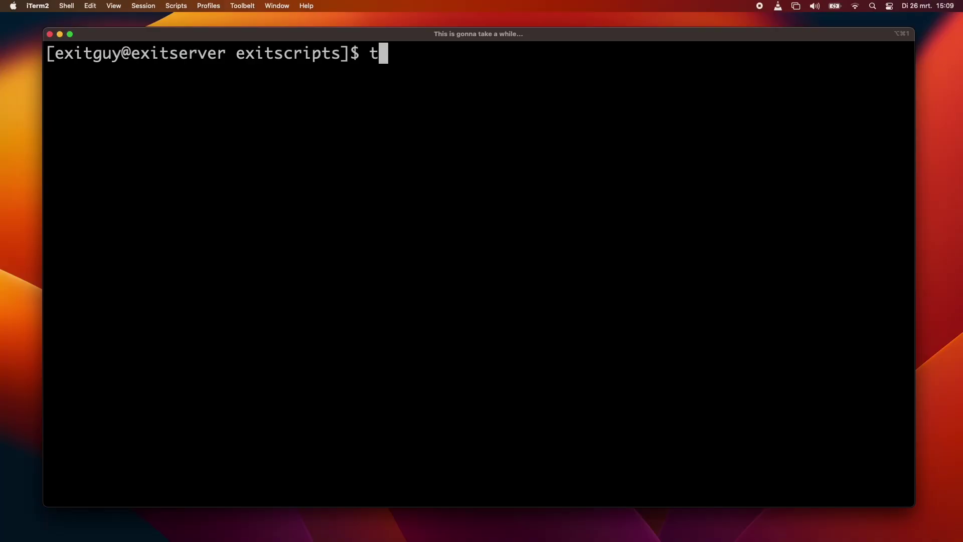
text(mux)
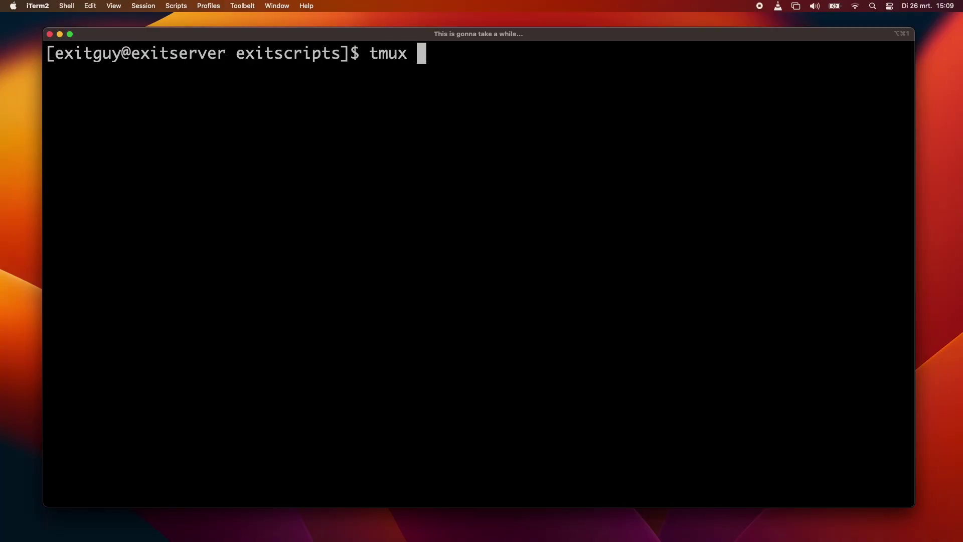
Run cake.sh at 200 inside a new tmux session, detach, and reattach with tmux a.
key(Return)
text(./cak)
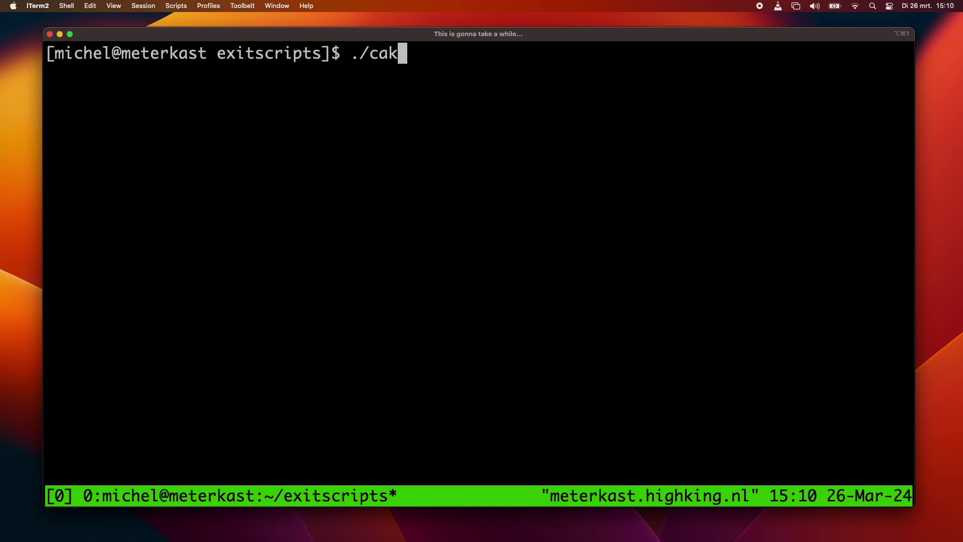
text(e.)
key(Tab)
key(Return)
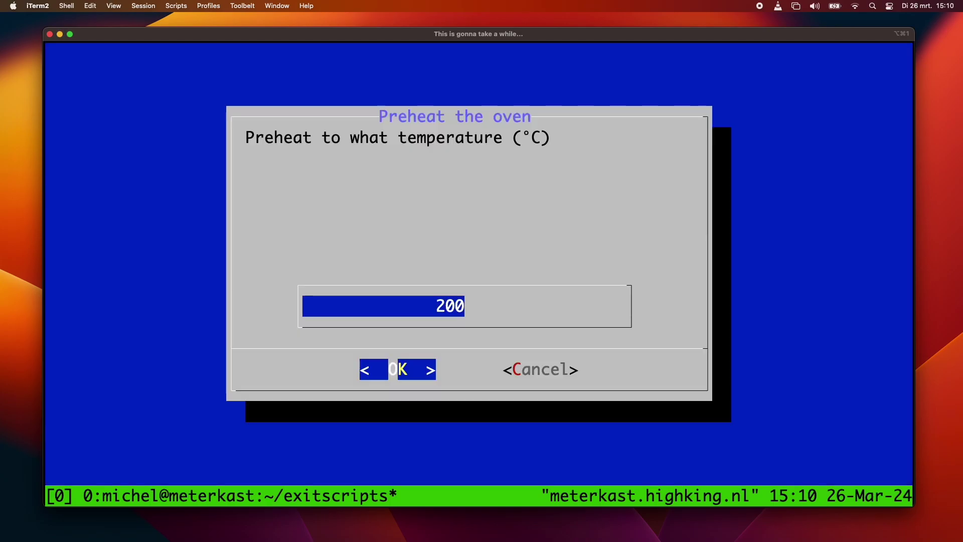
key(Return)
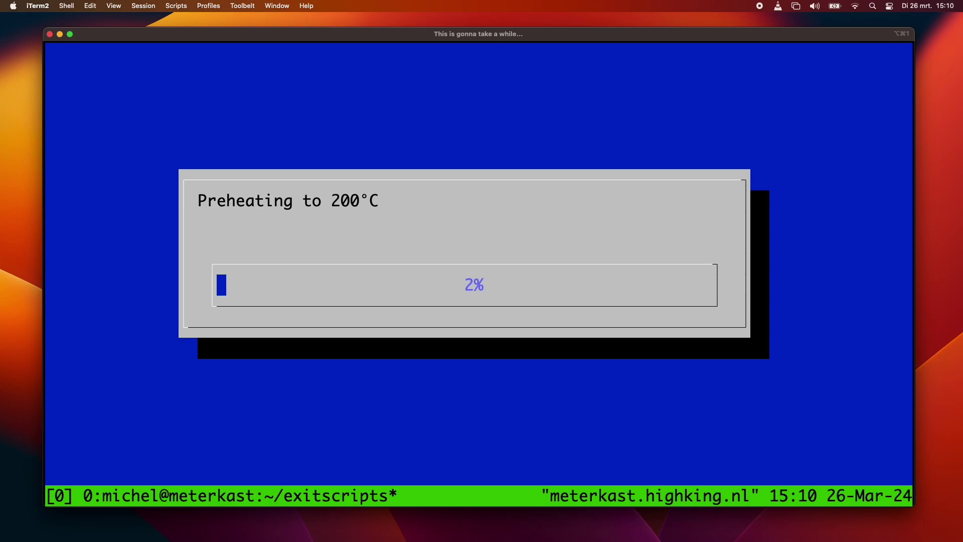
key(ctrl+b)
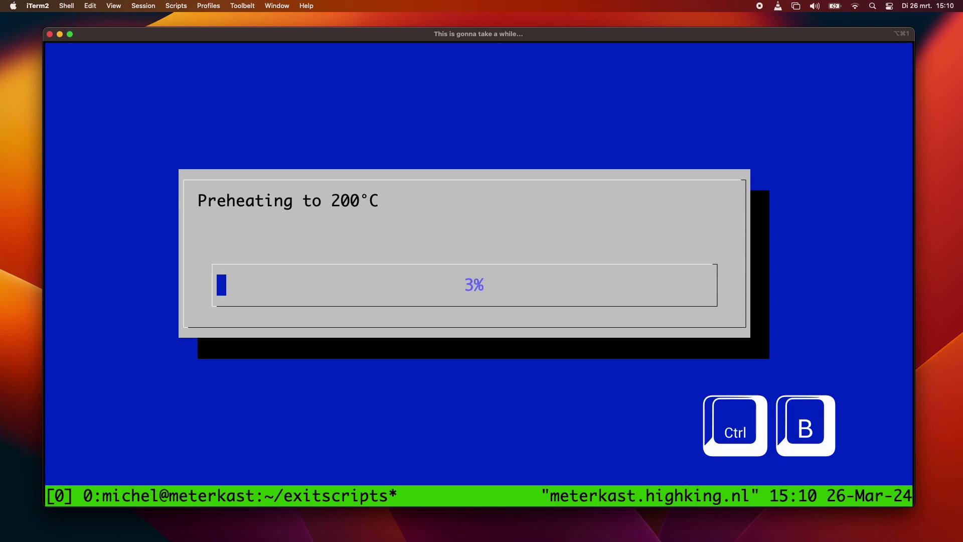
text(d)
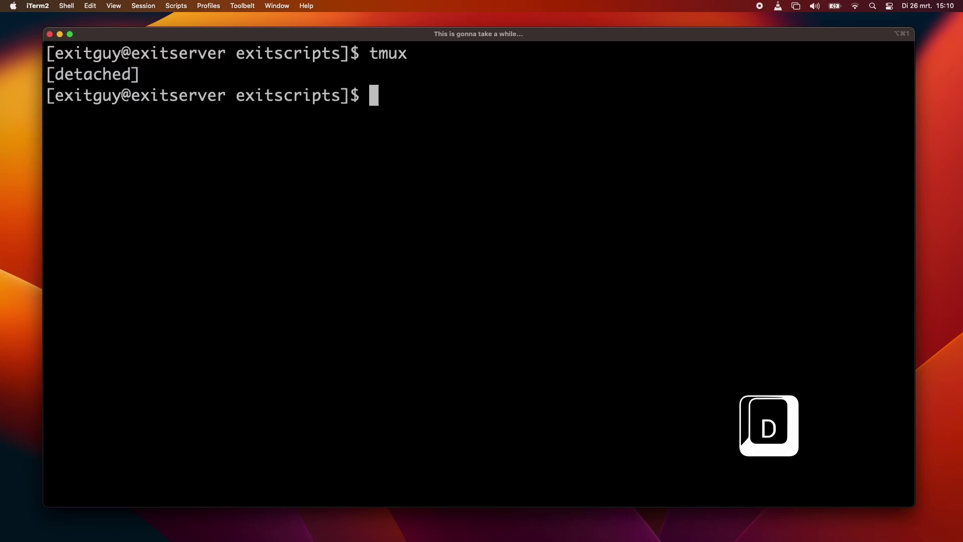
text(tmux )
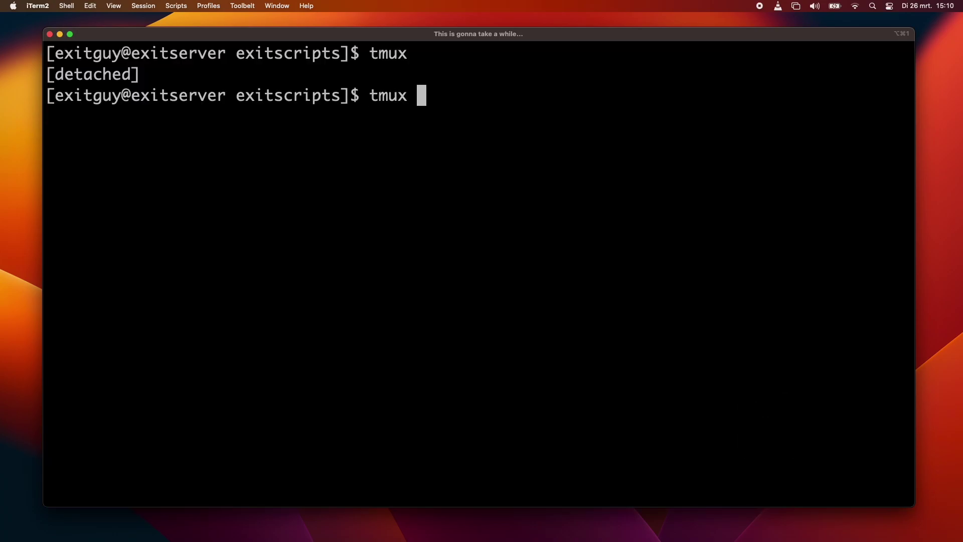
text(attach)
key(BackSpace)
key(BackSpace)
key(BackSpace)
key(BackSpace)
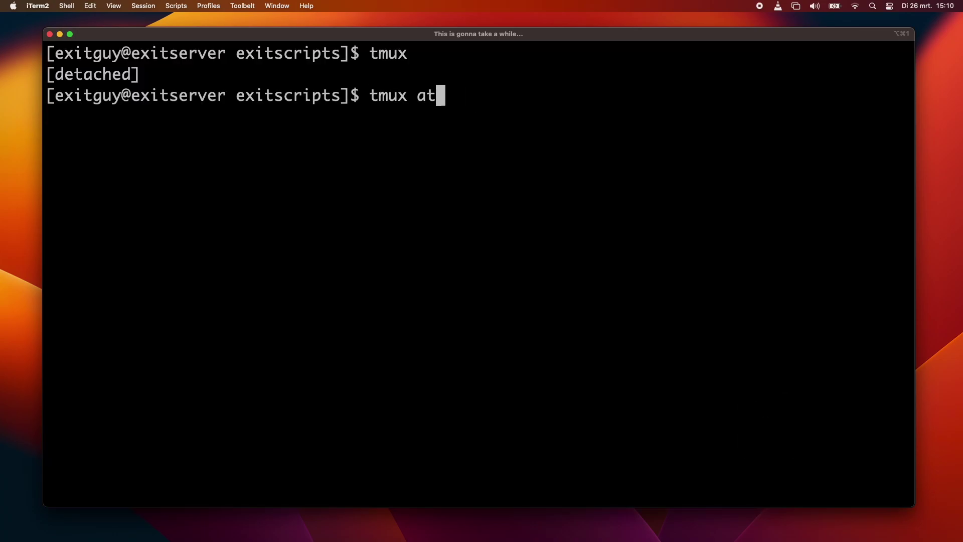
key(Return)
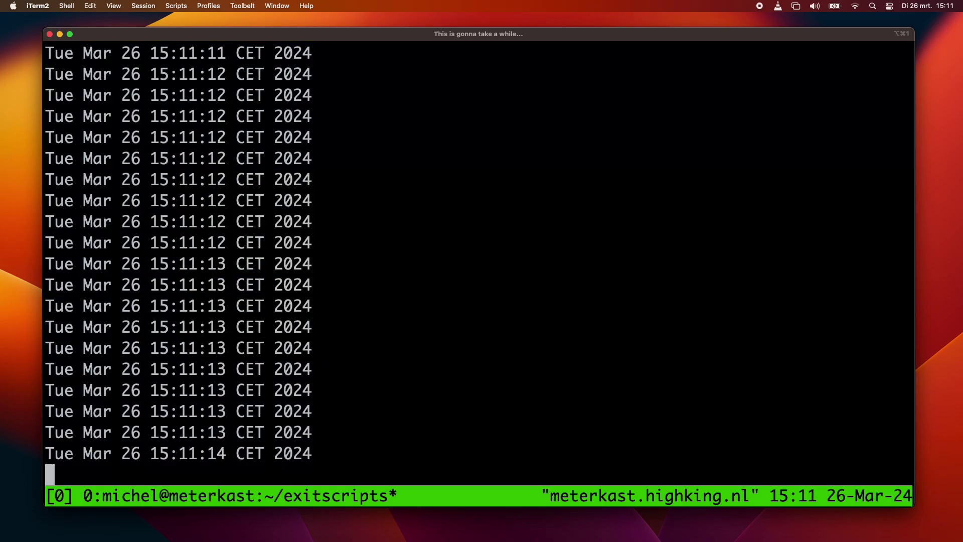
Scroll back through the date output in tmux copy mode, then stop the loop and exit tmux.
key(ctrl+b)
key(bracketleft)
key(Up)
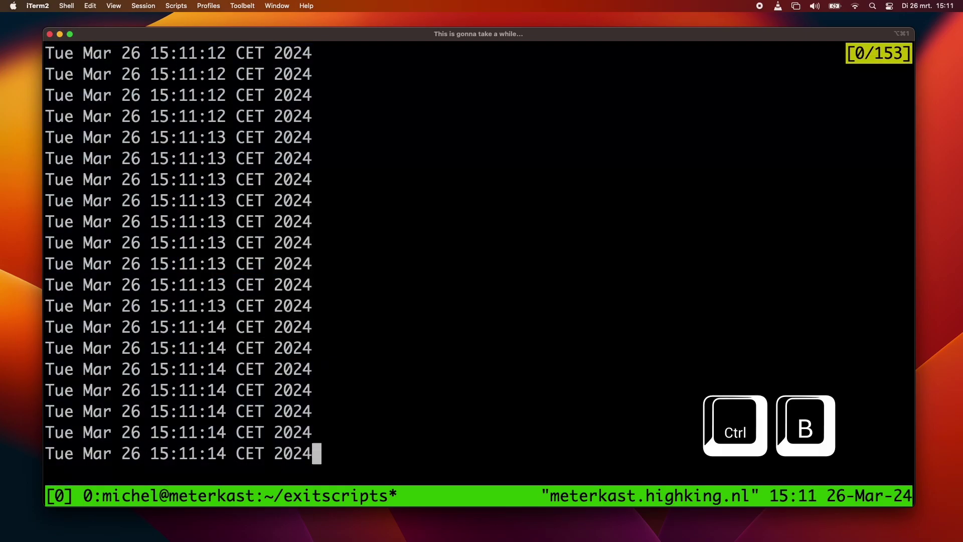
key(Up)
key(Up)
key(Up)
key(Up)
key(Up)
key(Up)
key(Up)
key(Up)
key(Up)
key(Up)
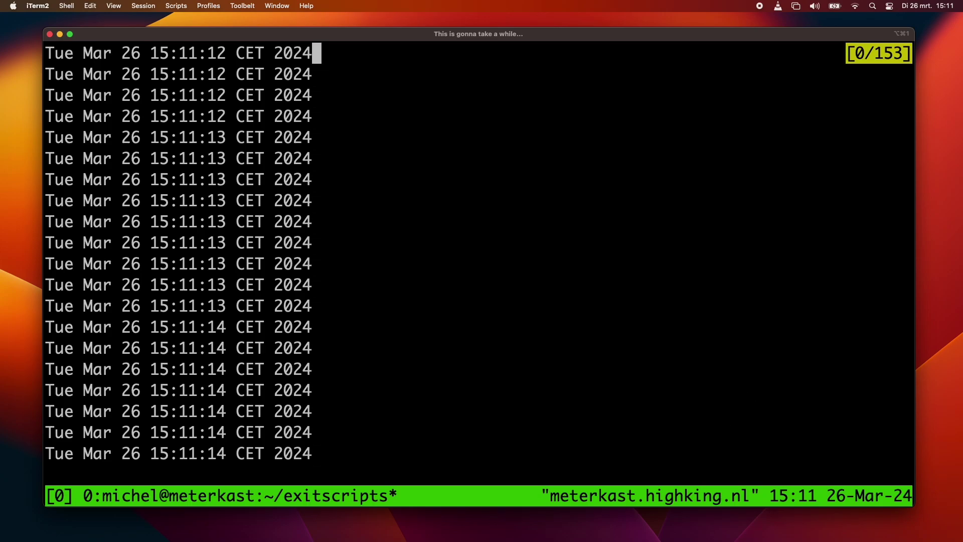
key(Up)
key(Up)
key(Up)
key(Up)
key(Up)
key(Up)
key(Up)
key(Up)
key(Up)
key(Up)
key(Up)
key(Up)
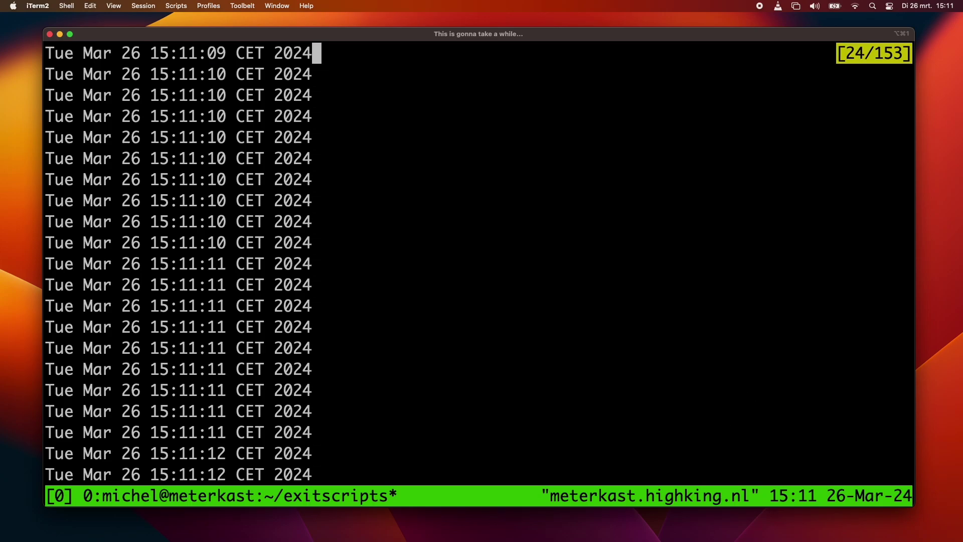
key(Up)
key(Up)
key(Up)
key(Up)
key(Up)
key(Up)
key(Up)
key(Up)
key(Up)
key(q)
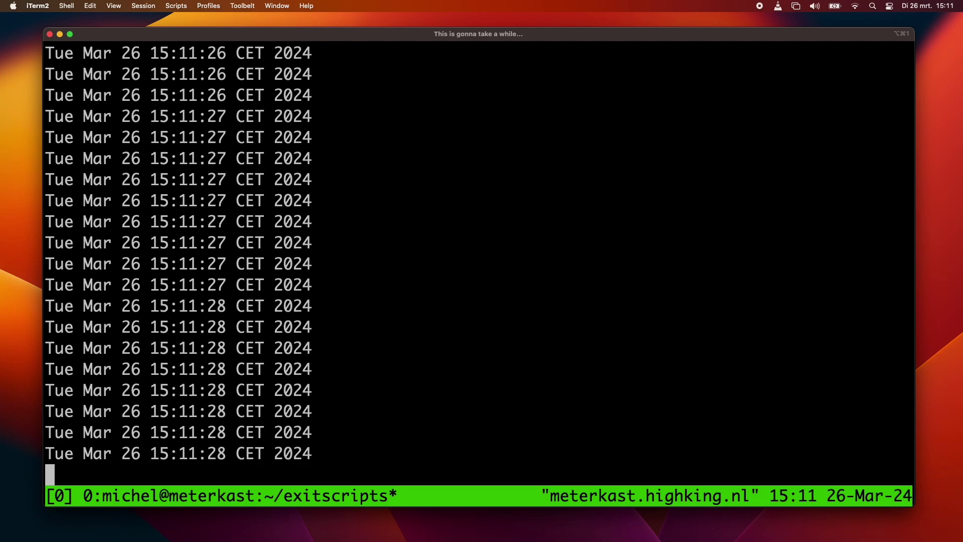
key(ctrl+c)
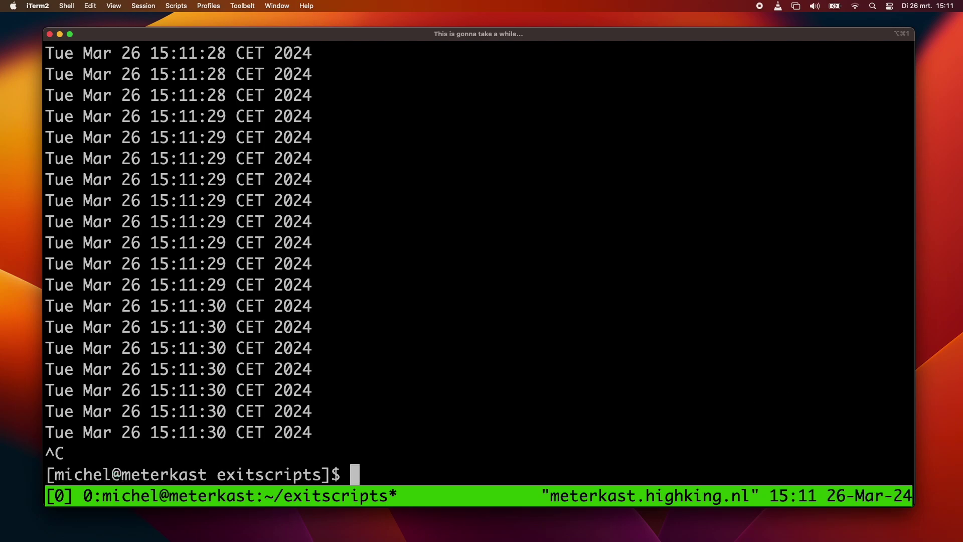
key(ctrl+d)
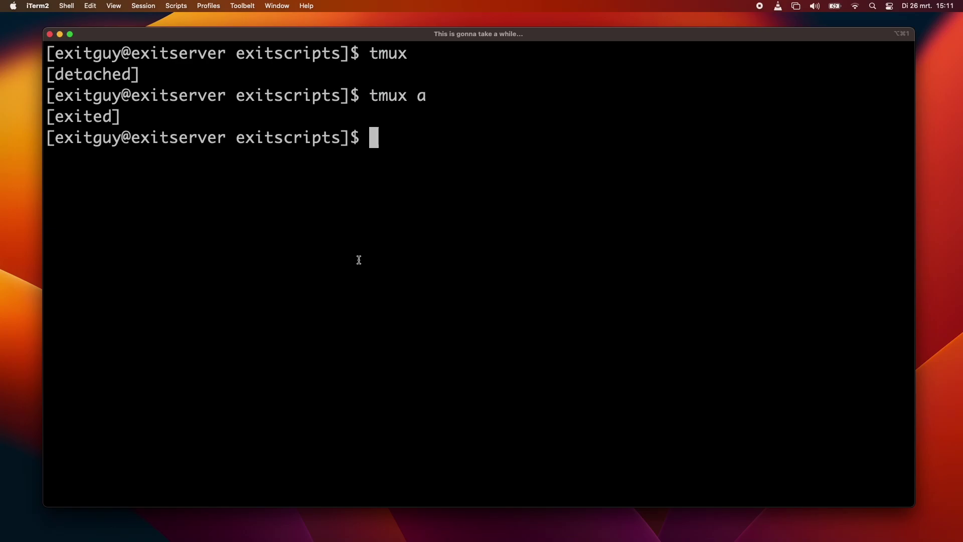
text(tmux -)
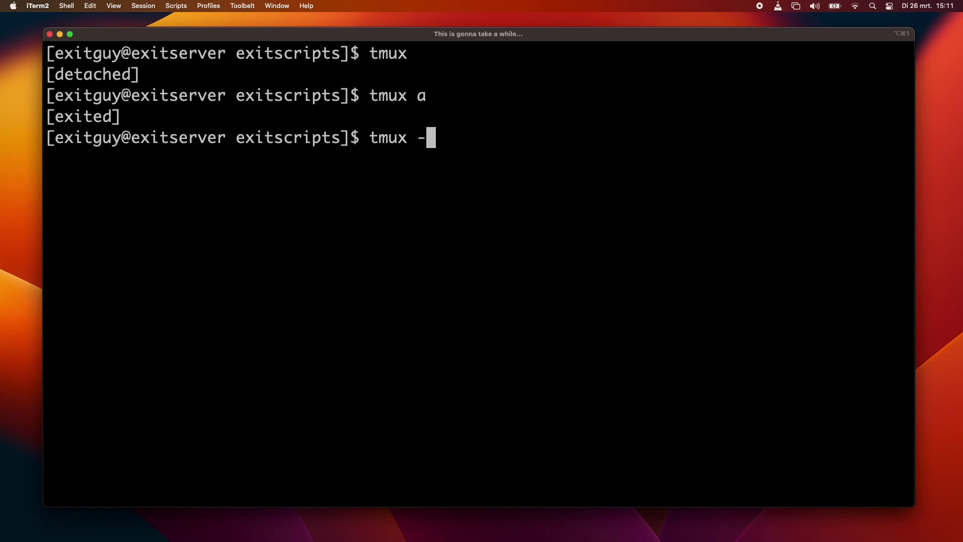
text(CC)
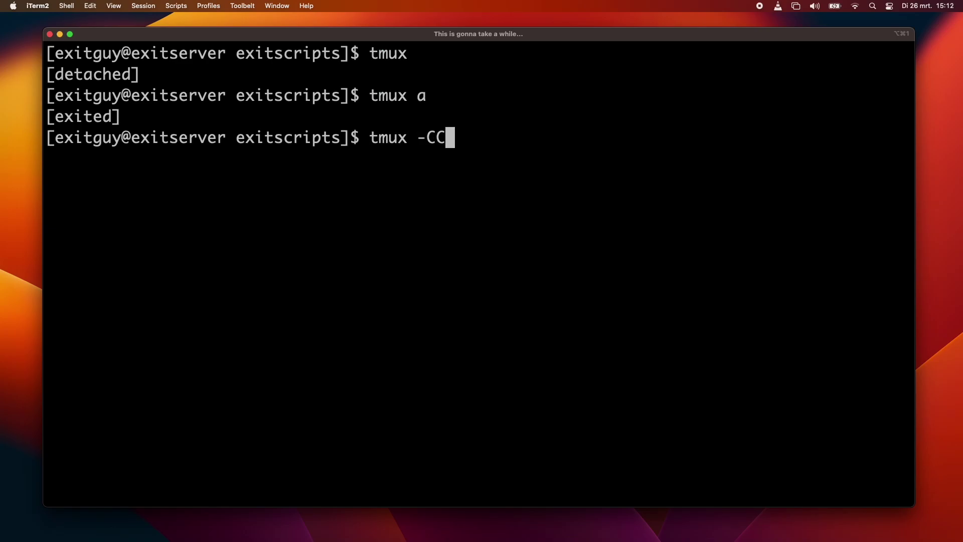
Start tmux -CC and open two more tmux tabs, remembering the New tmux Tab choice.
key(Return)
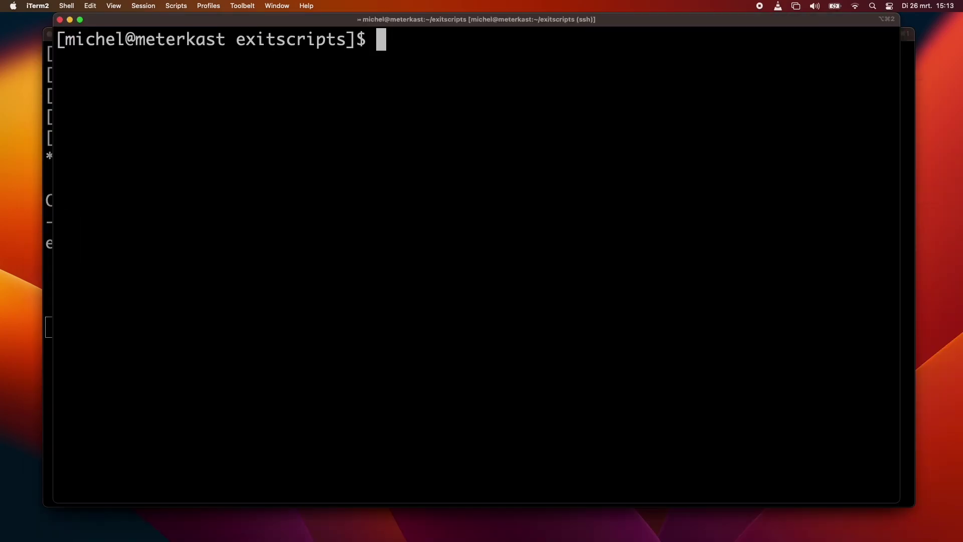
key(super+t)
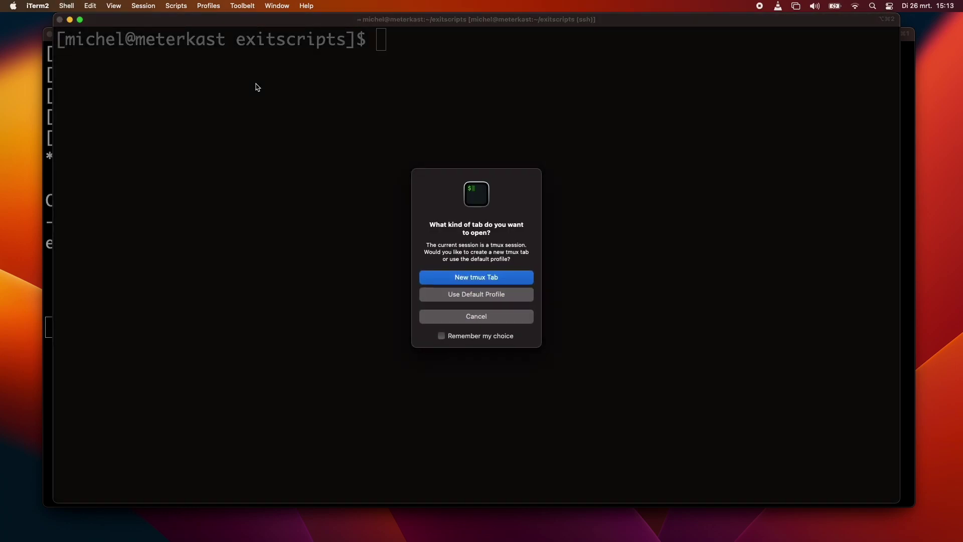
click(492, 338)
click(476, 278)
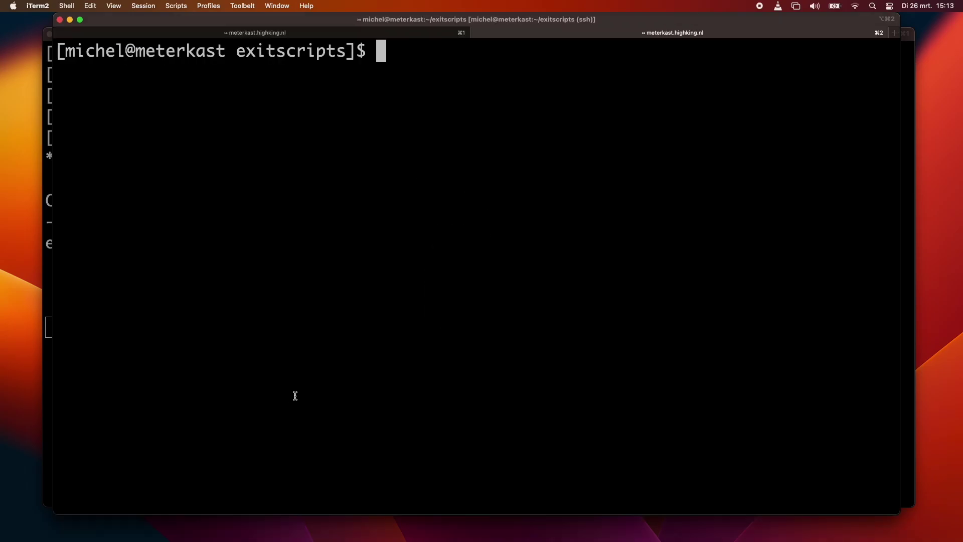
key(super+t)
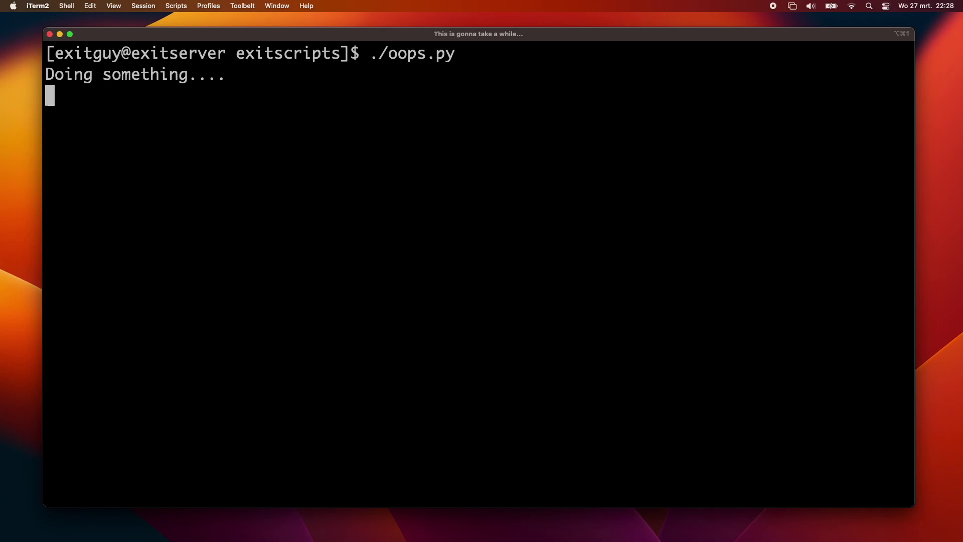
Suspend oops.py, resume it with bg, list jobs, and bring it back with fg.
key(ctrl+z)
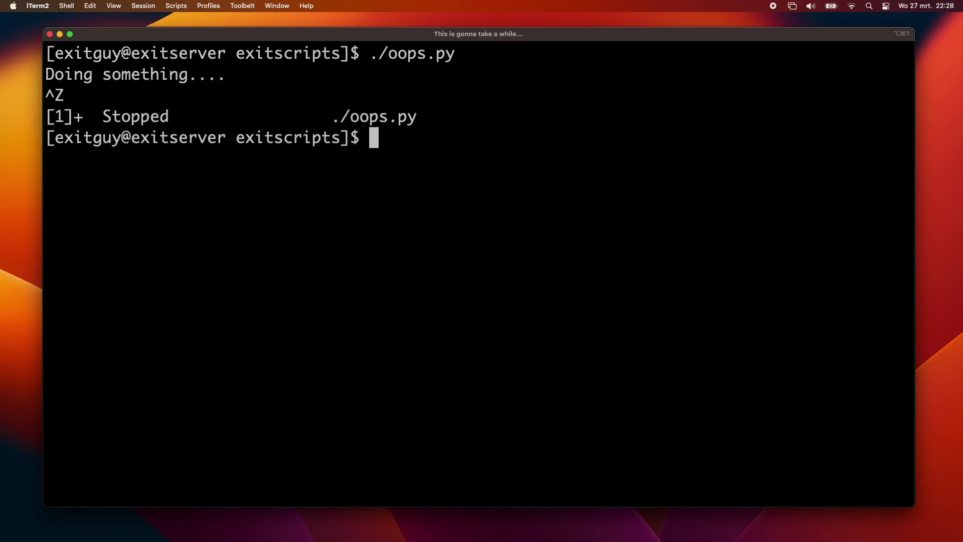
text(bg)
key(Return)
text(jobs)
key(Return)
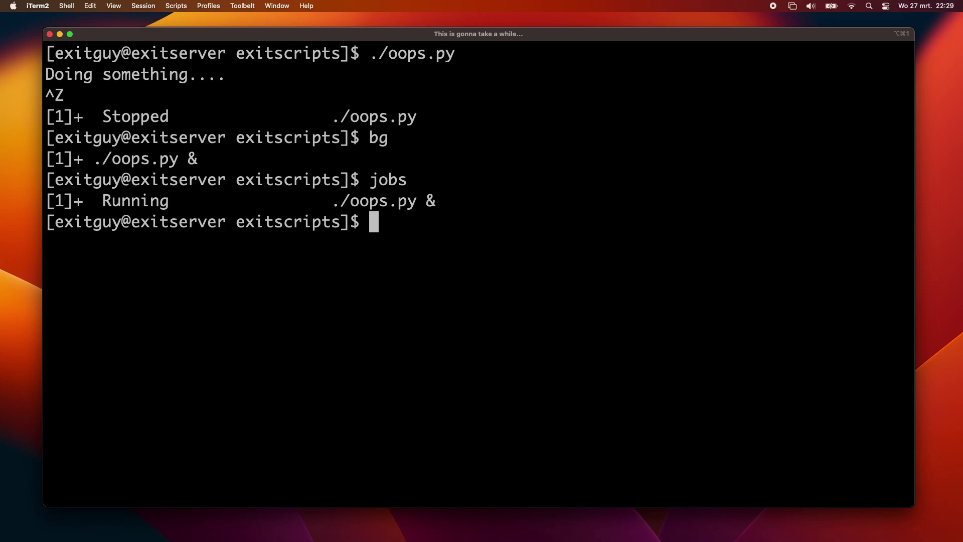
text(fg)
key(Return)
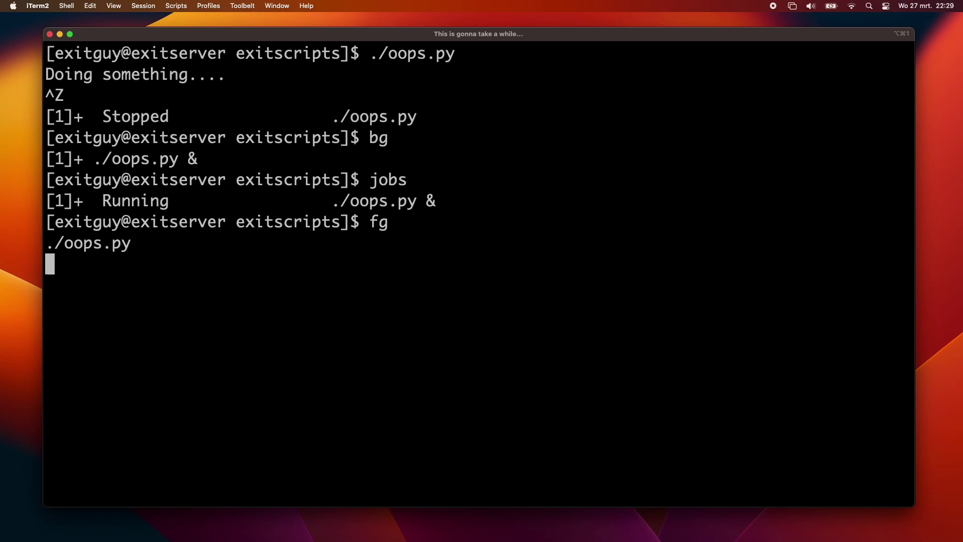
Suspend oops.py again, send it to the background, and disown it.
key(ctrl+z)
text(b)
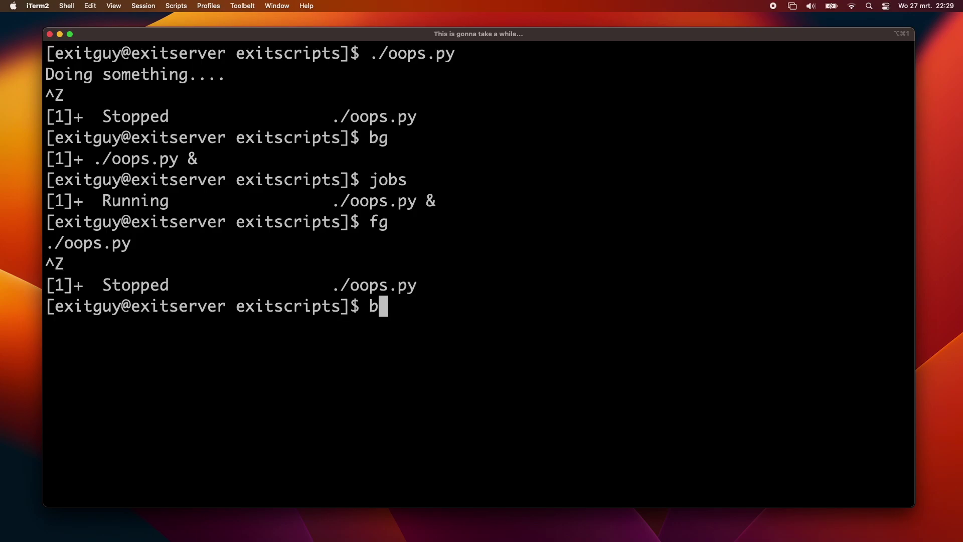
text(g)
key(Return)
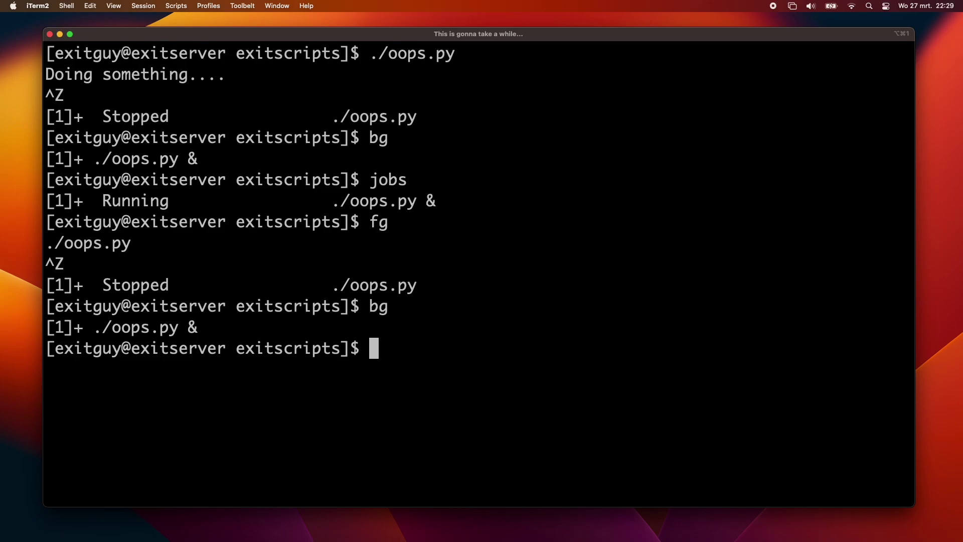
text(disown)
key(Return)
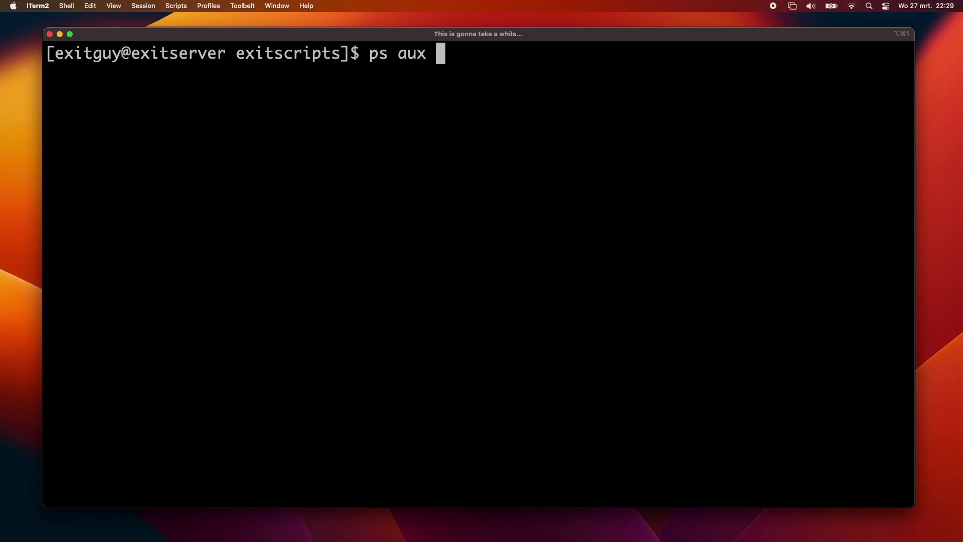
text(| grep oops)
Find oops.py's PID 7881 with ps aux | grep oops and reattach it with reptyr.
key(Return)
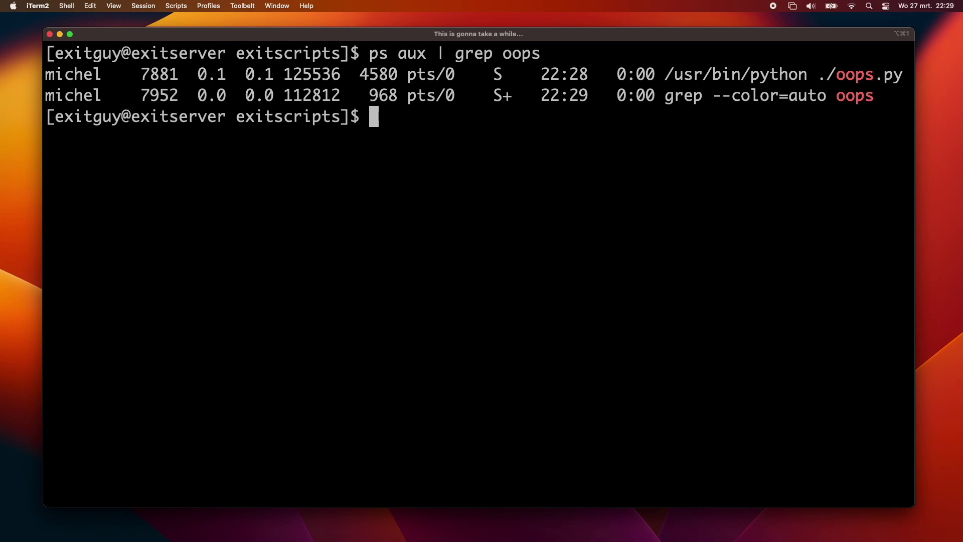
double_click(160, 74)
text(rept)
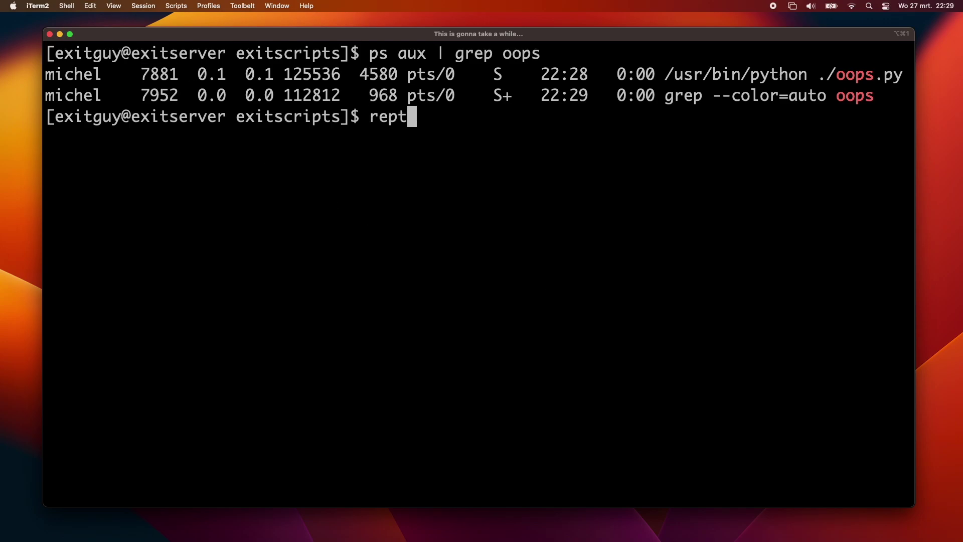
text(yr 7881)
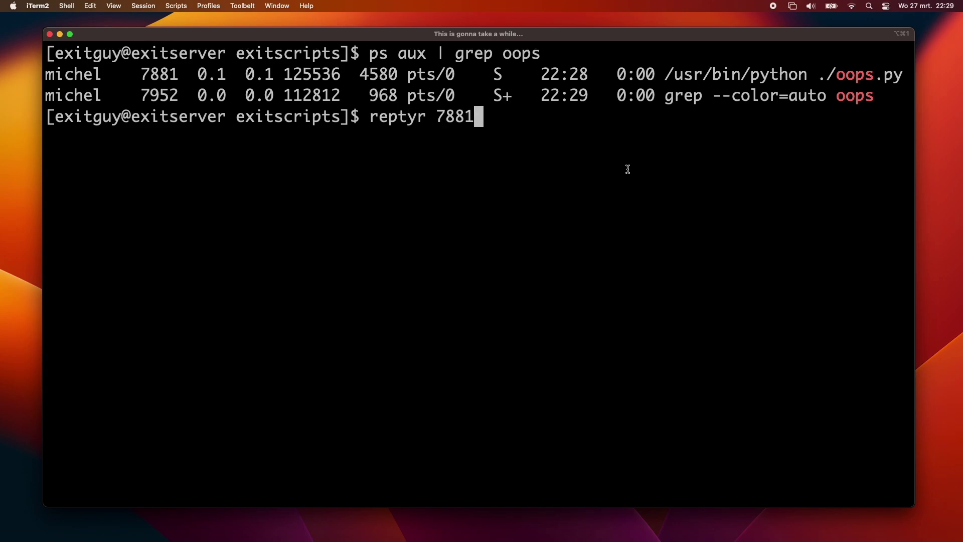
key(Return)
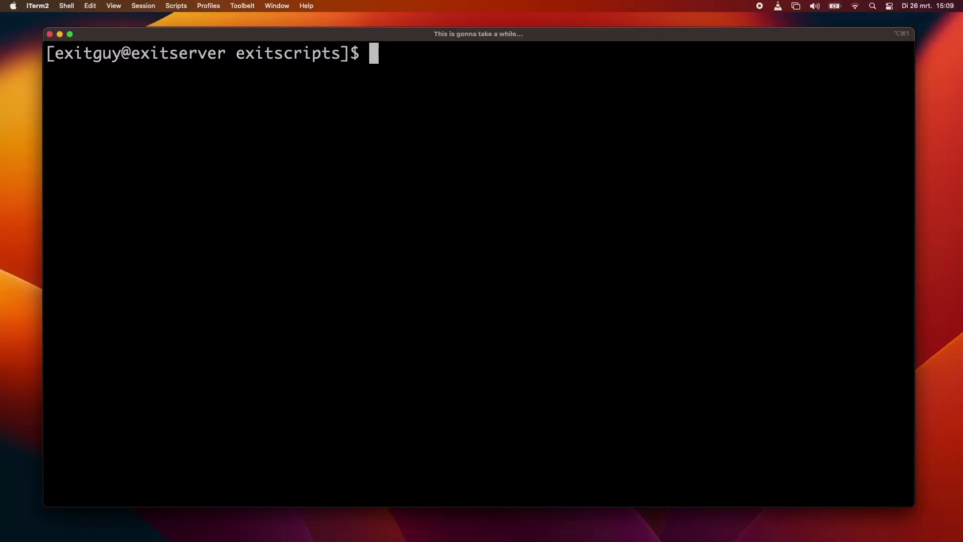
text(tmux)
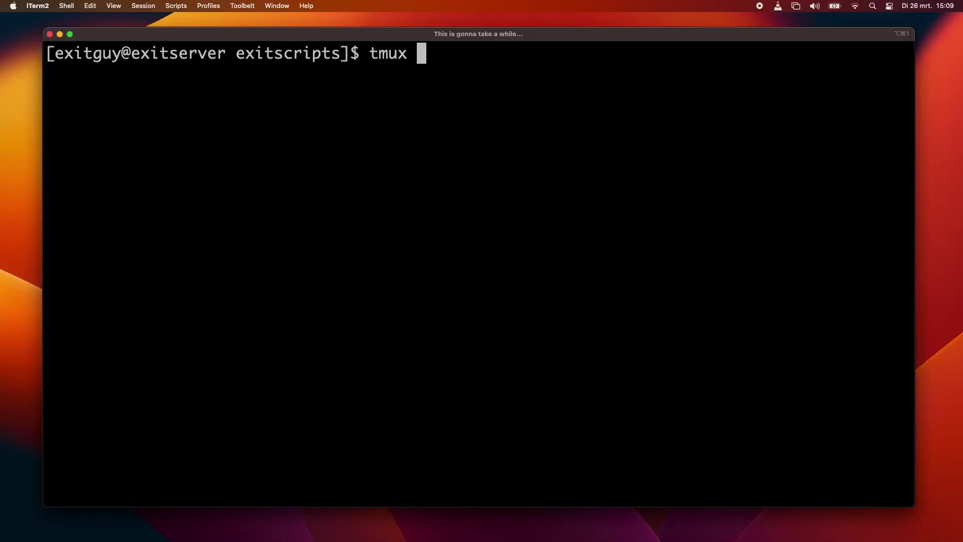
Start a new tmux session and run cake.sh, accepting the 200°C preheat temperature.
key(Return)
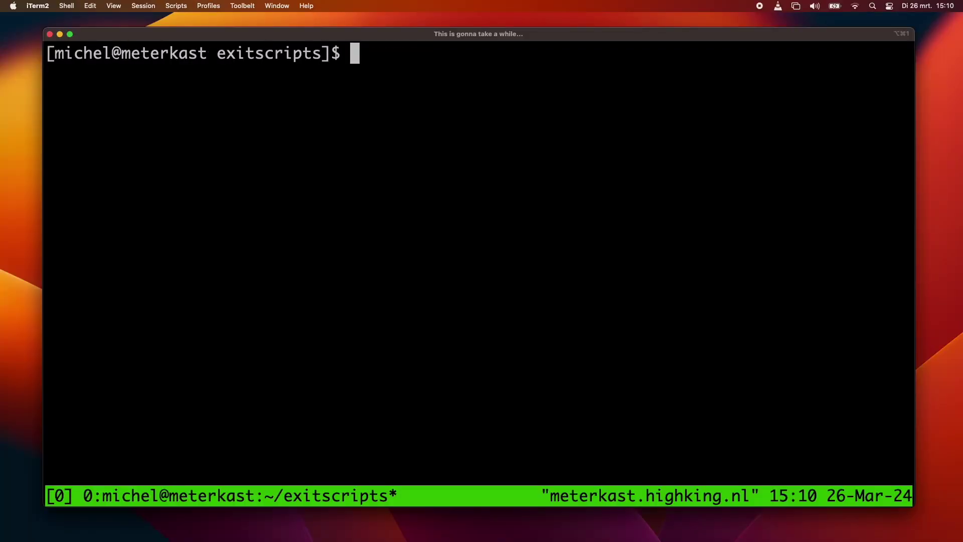
text(./cake.sh)
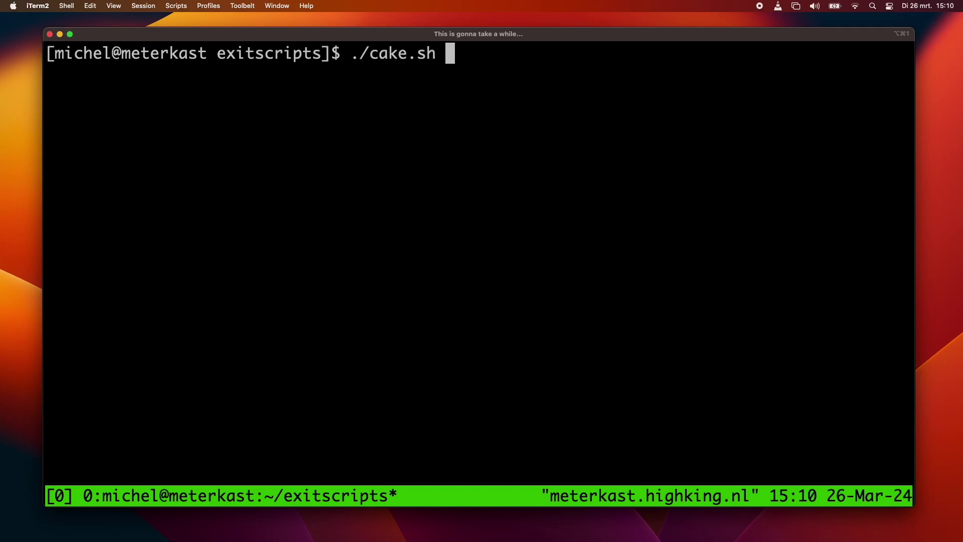
key(Return)
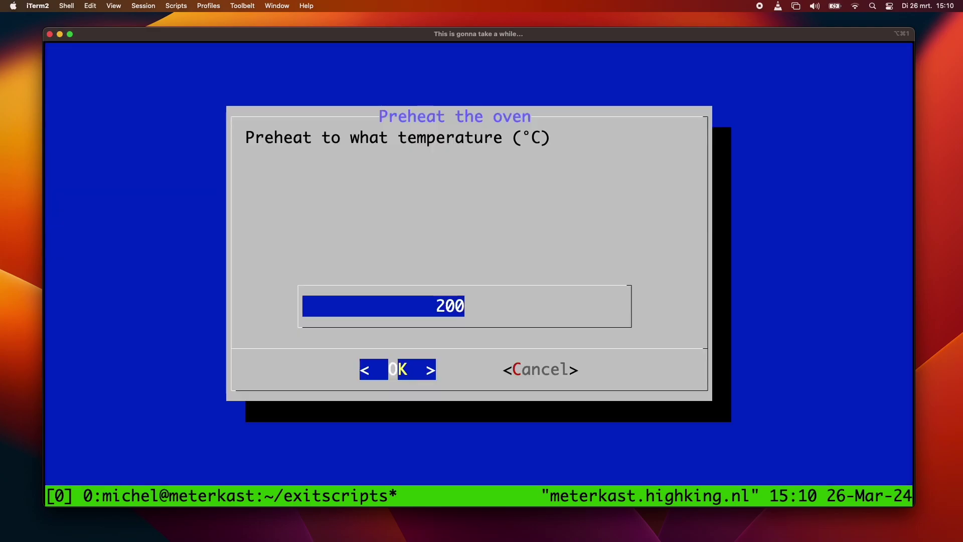
key(Return)
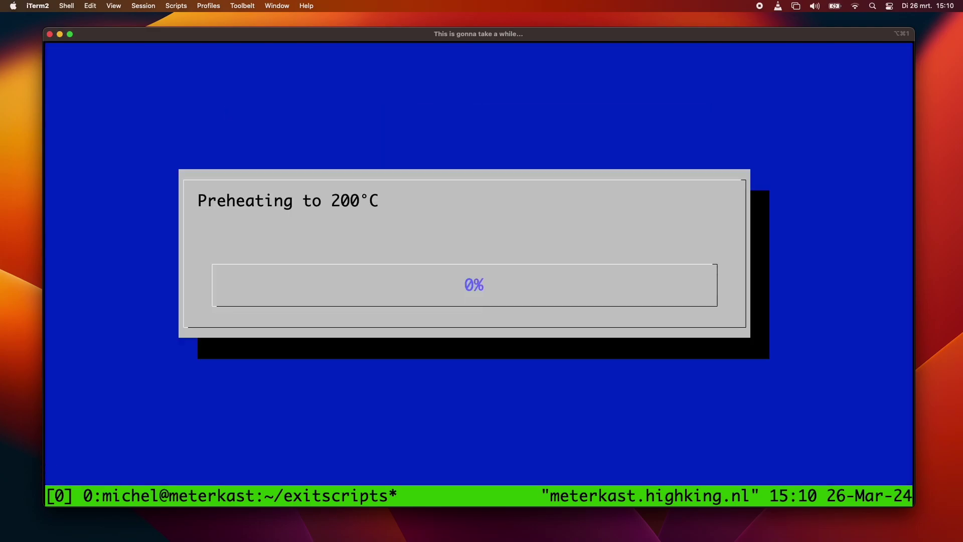